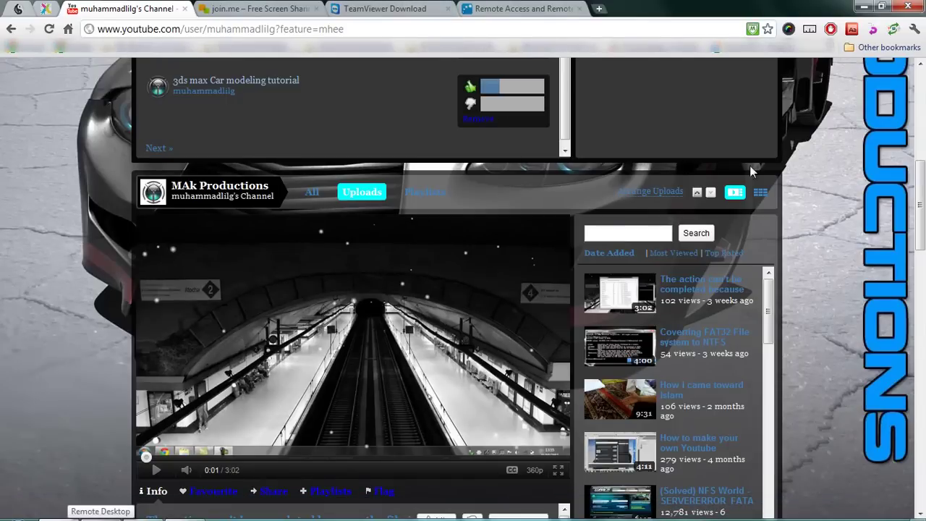
Look over the channel's tutorial questions and uploaded videos.
{"action": "scroll", "coordinate": [463, 289], "scroll_direction": "up", "scroll_amount": 7}
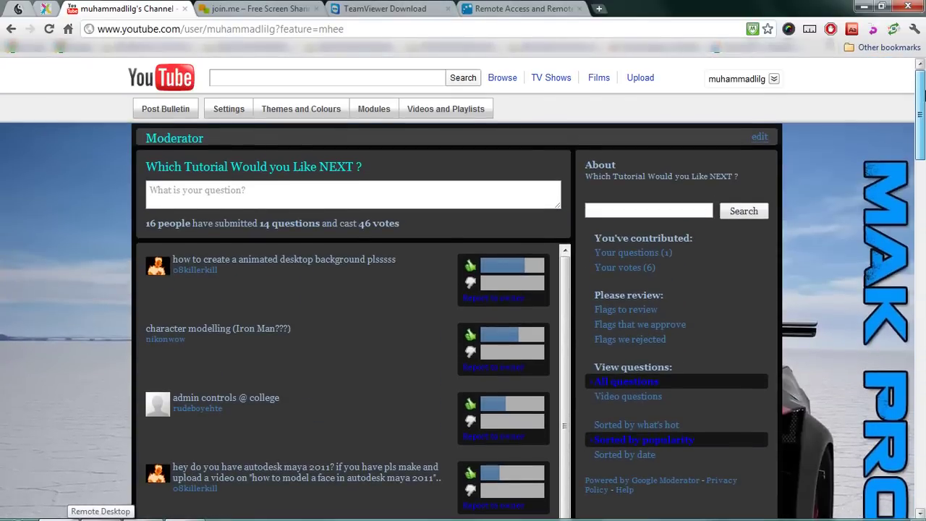
{"action": "left_click_drag", "start_coordinate": [921, 94], "coordinate": [920, 240]}
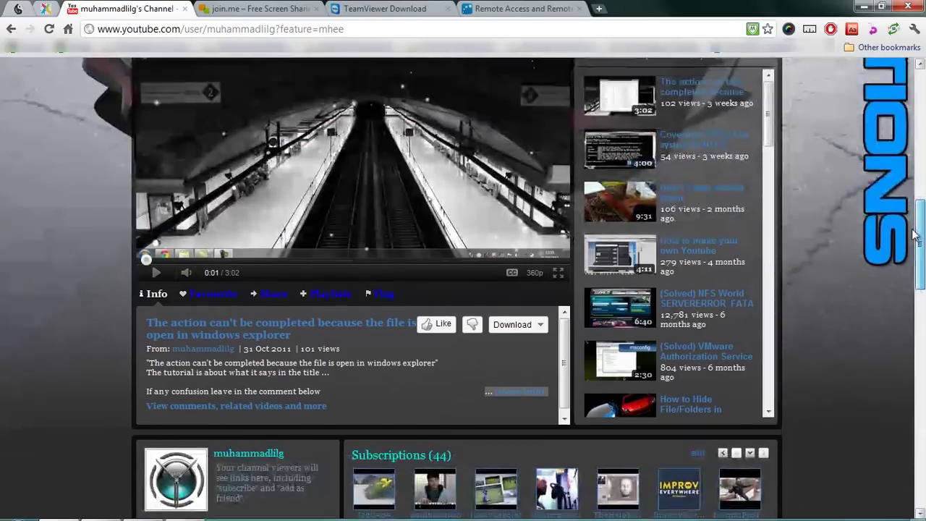
{"action": "left_click_drag", "start_coordinate": [766, 123], "coordinate": [761, 218]}
{"action": "left_click_drag", "start_coordinate": [921, 271], "coordinate": [922, 171]}
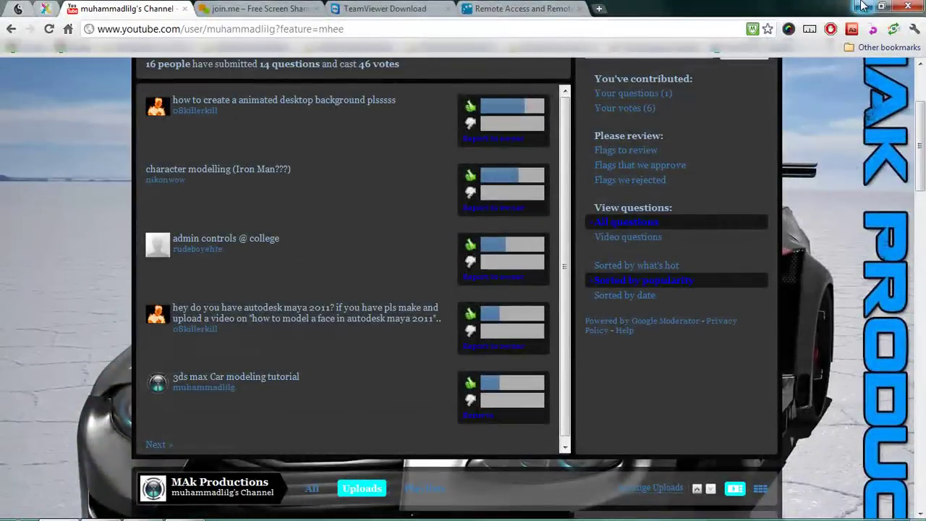
{"action": "scroll", "coordinate": [502, 166], "scroll_direction": "up", "scroll_amount": 1}
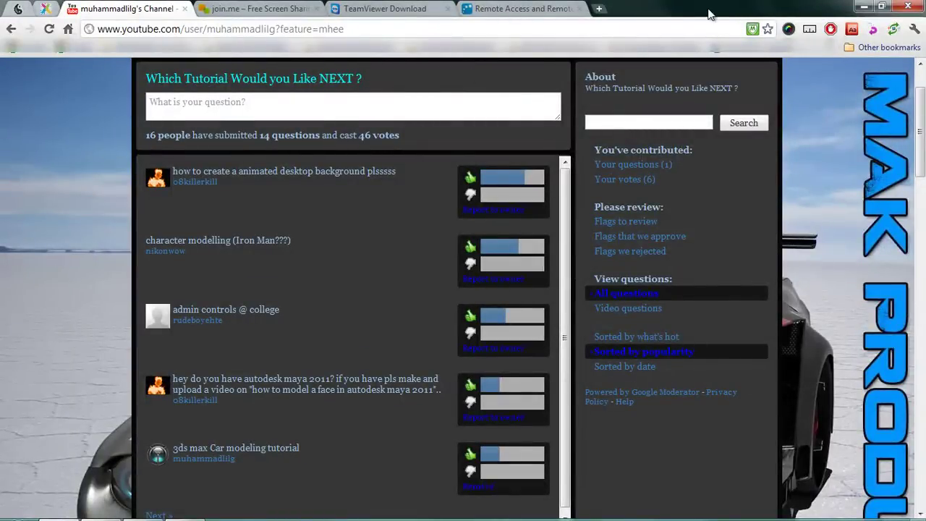
View the open join.me, TeamViewer Download and LogMeIn pages one after another.
{"action": "left_click", "coordinate": [248, 7]}
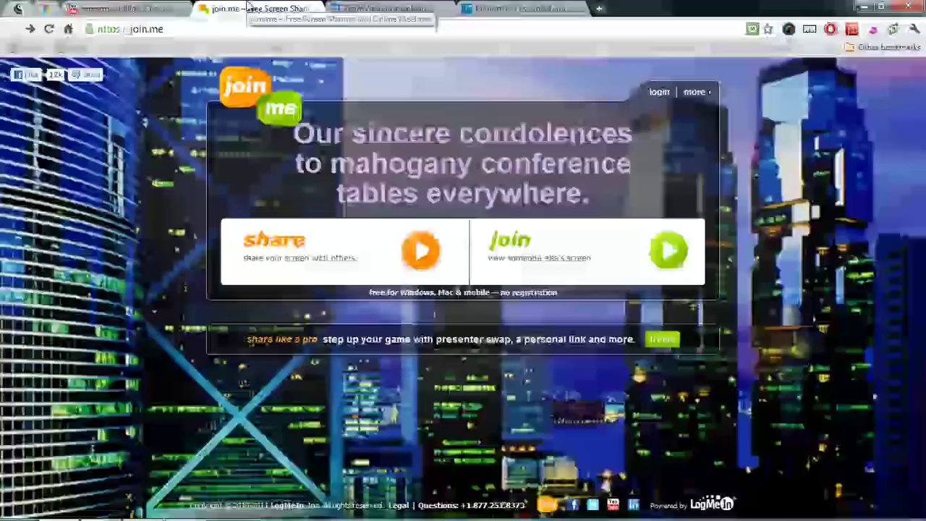
{"action": "left_click", "coordinate": [371, 8]}
{"action": "left_click", "coordinate": [524, 8]}
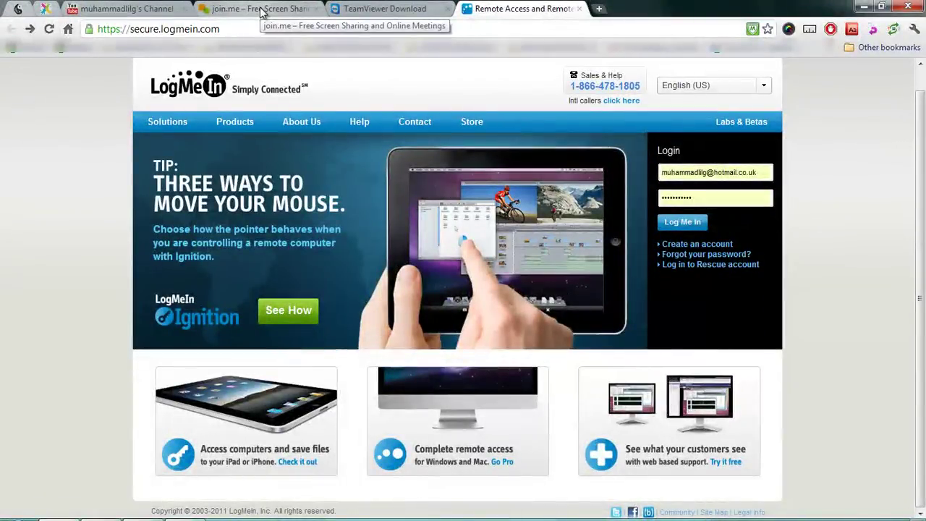
Start screen sharing on the join.me page and run join.me.exe from the Remote Desktop folder.
{"action": "left_click", "coordinate": [262, 11]}
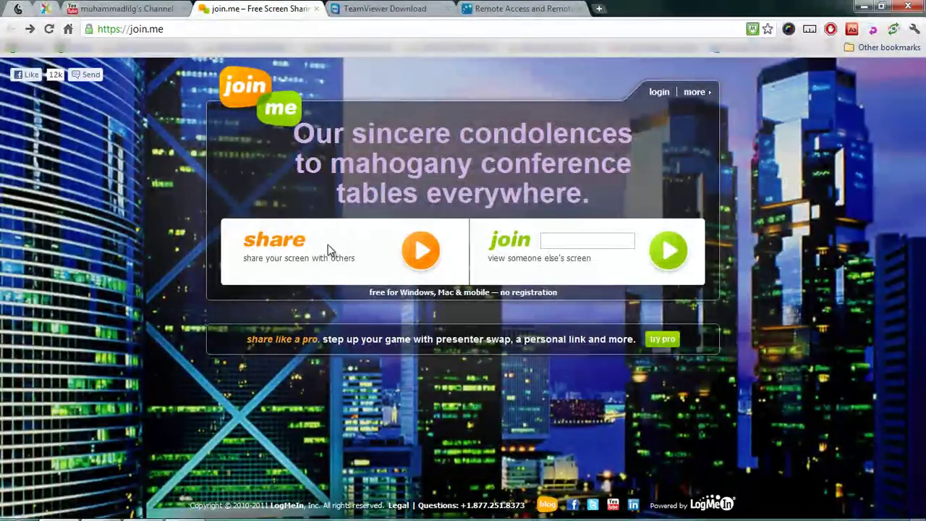
{"action": "left_click", "coordinate": [422, 251]}
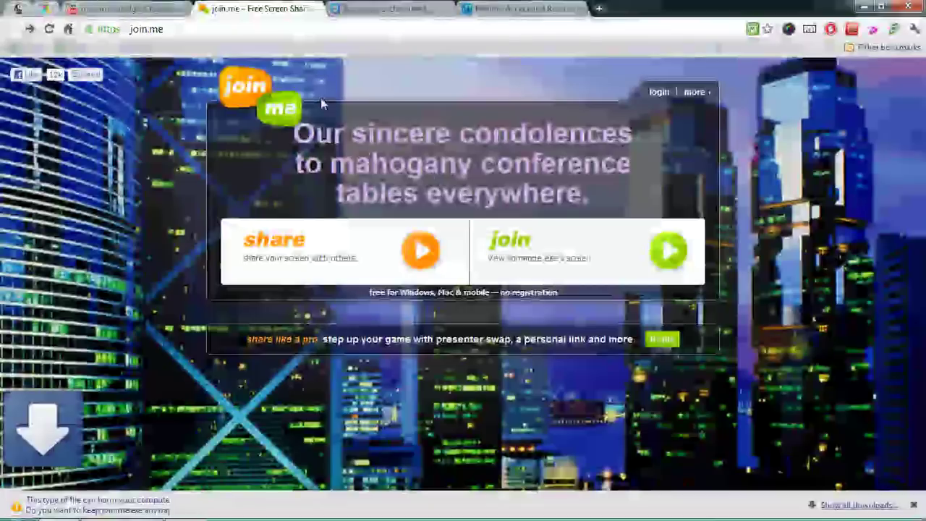
{"action": "left_click", "coordinate": [100, 506]}
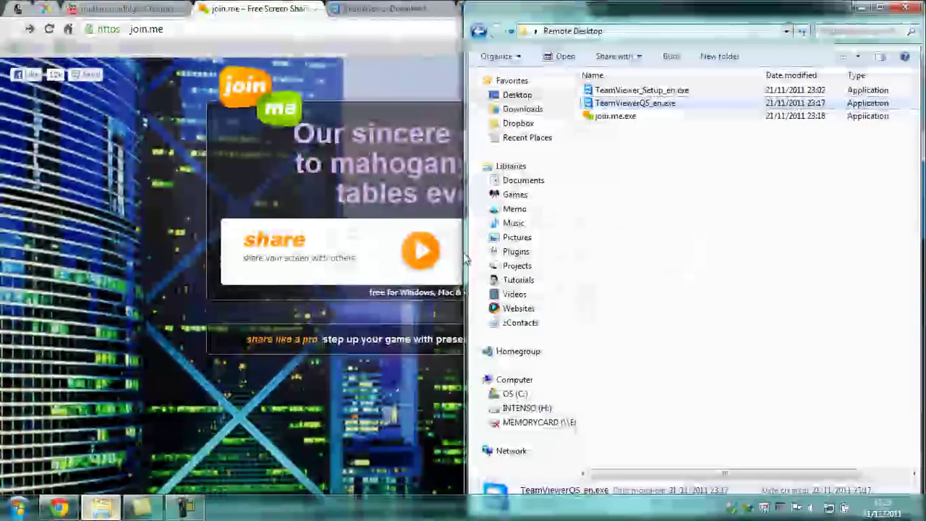
{"action": "left_click", "coordinate": [624, 121]}
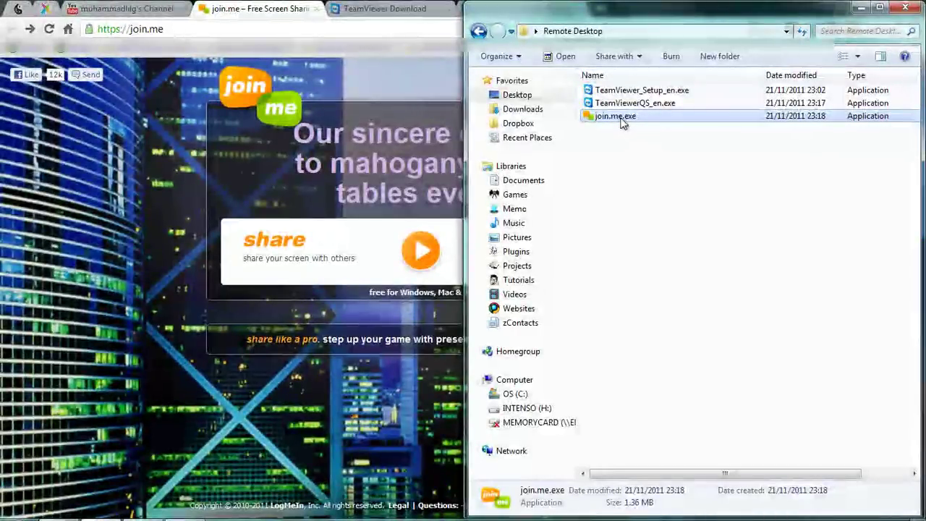
{"action": "double_click", "coordinate": [620, 117]}
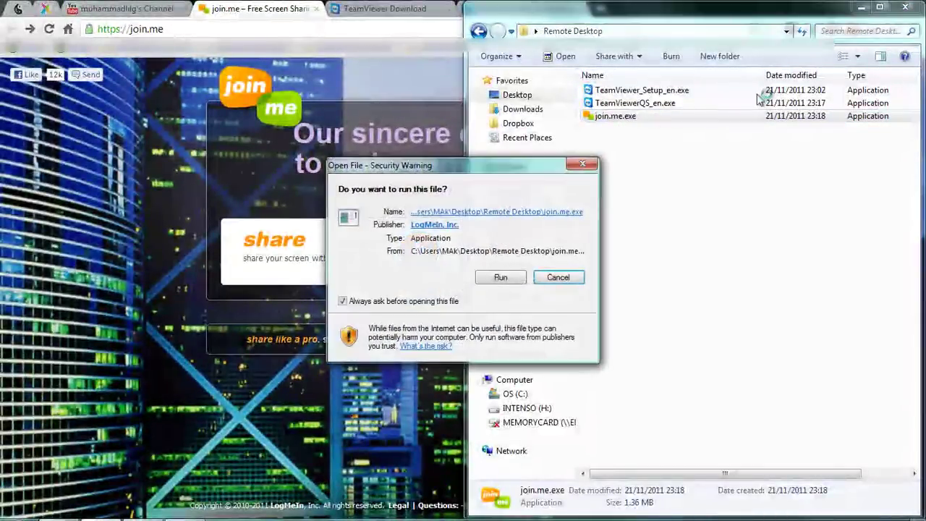
{"action": "left_click", "coordinate": [502, 278]}
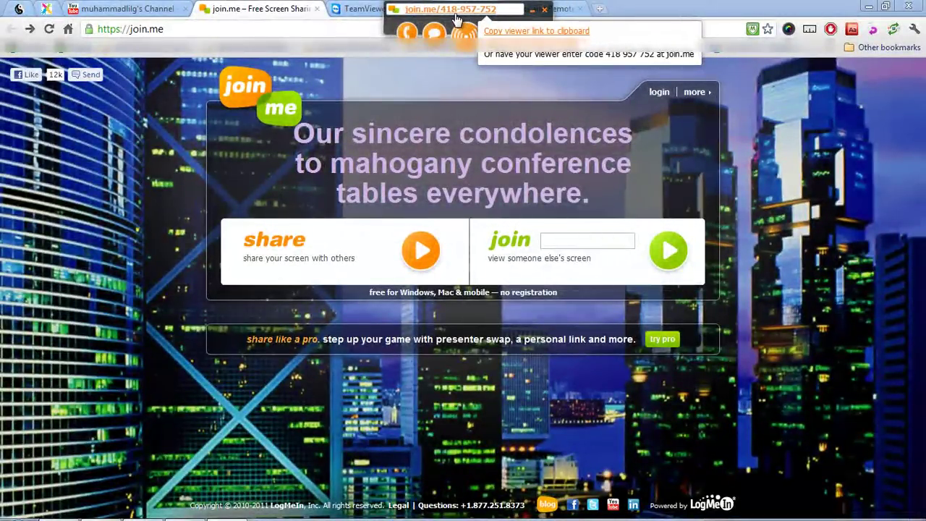
Copy the viewer link, paste it into the join field, trim it to the session code and join the shared screen.
{"action": "left_click", "coordinate": [494, 29]}
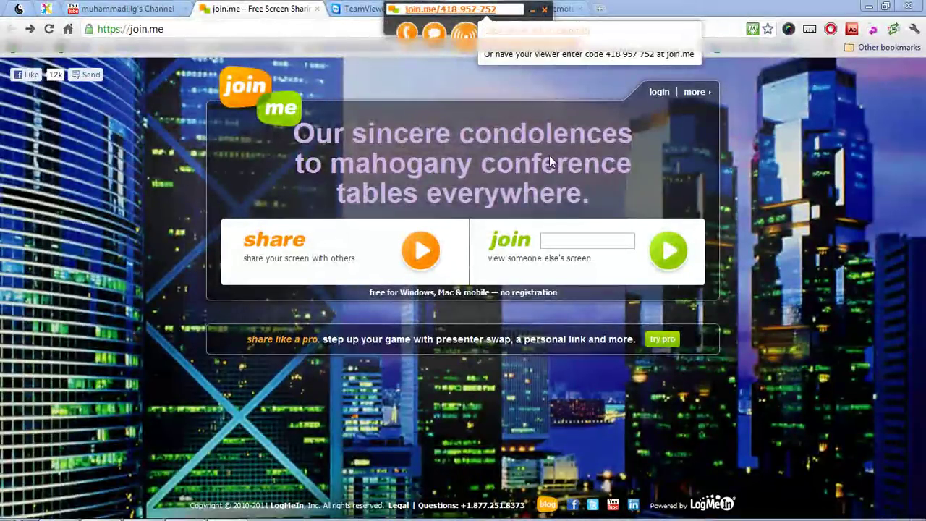
{"action": "left_click", "coordinate": [564, 240]}
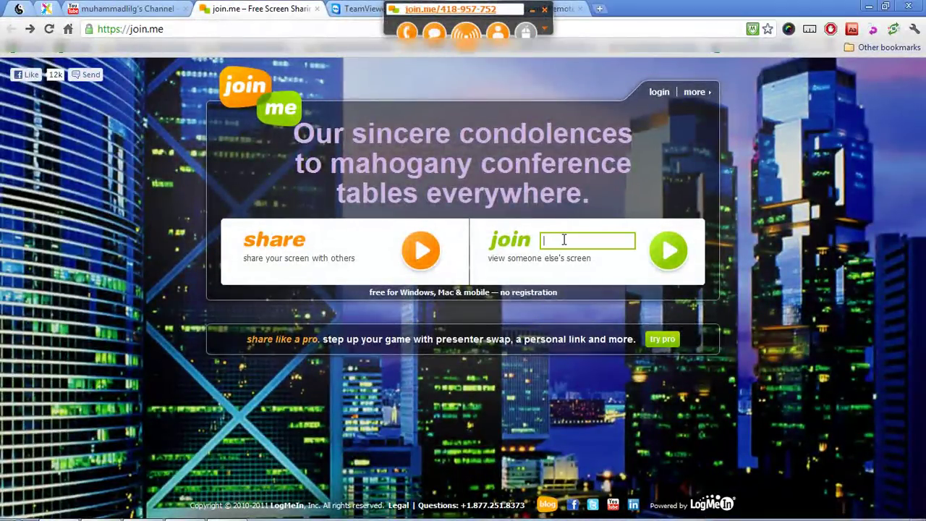
{"action": "key", "text": "Home"}
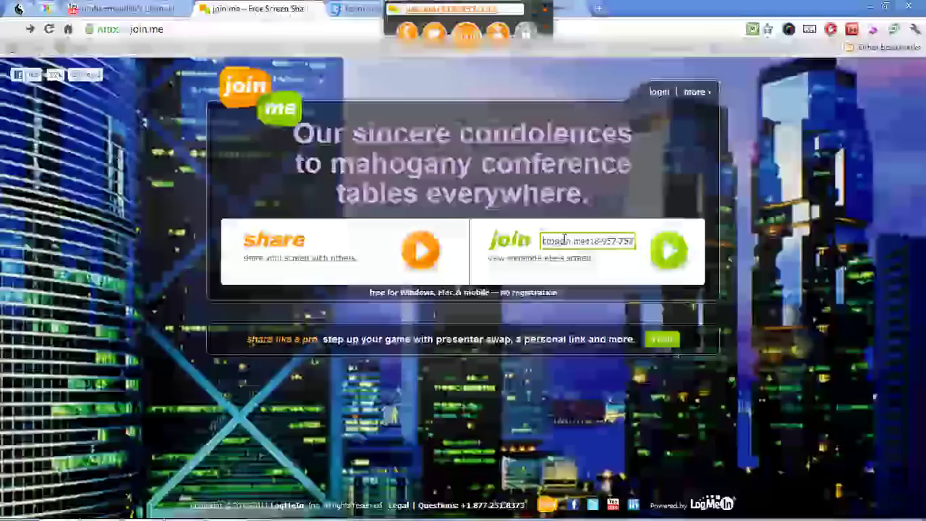
{"action": "key", "text": "Delete"}
{"action": "key", "text": "Delete"}
{"action": "key", "text": "Delete"}
{"action": "key", "text": "Delete"}
{"action": "key", "text": "Delete"}
{"action": "key", "text": "Delete"}
{"action": "key", "text": "Delete"}
{"action": "key", "text": "Delete"}
{"action": "key", "text": "Delete"}
{"action": "key", "text": "Delete"}
{"action": "key", "text": "Delete"}
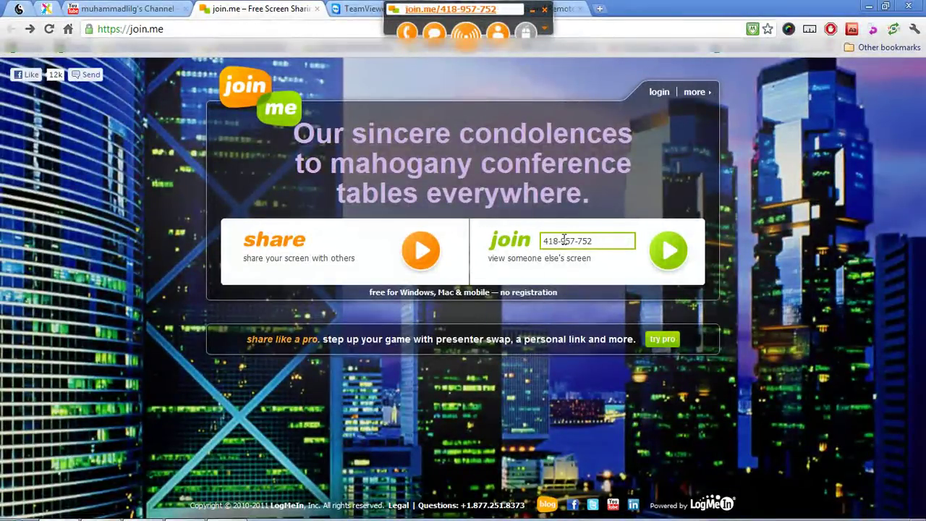
{"action": "left_click", "coordinate": [666, 253]}
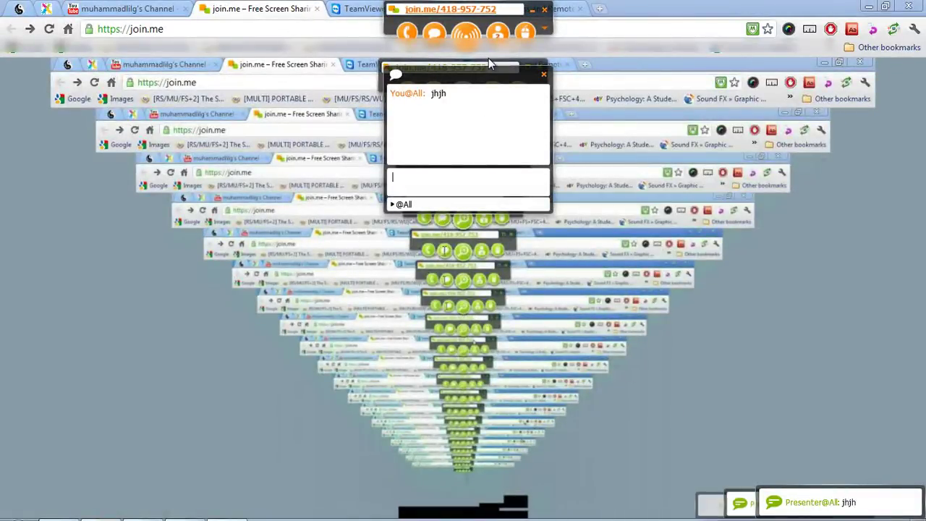
Examine the join.me participant list, conference call details, chat and extra options.
{"action": "left_click", "coordinate": [498, 32]}
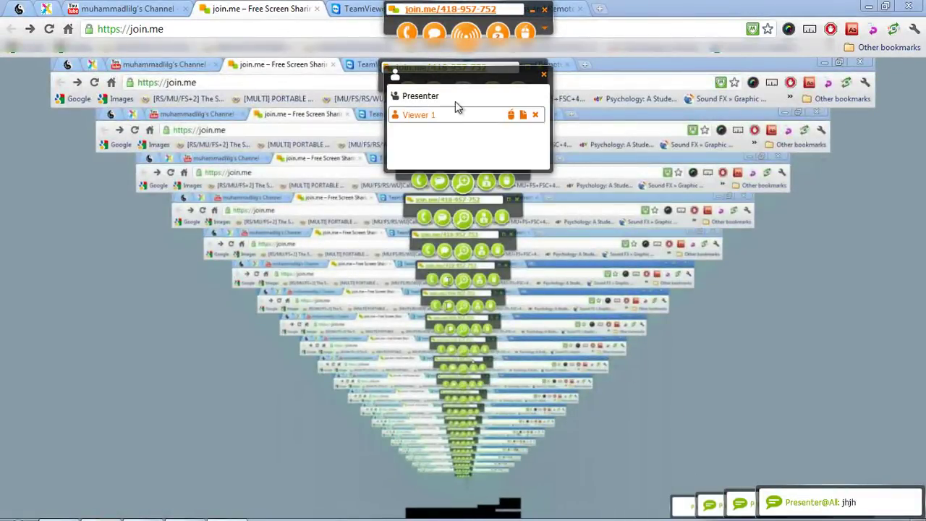
{"action": "left_click", "coordinate": [427, 94]}
{"action": "left_click", "coordinate": [433, 110]}
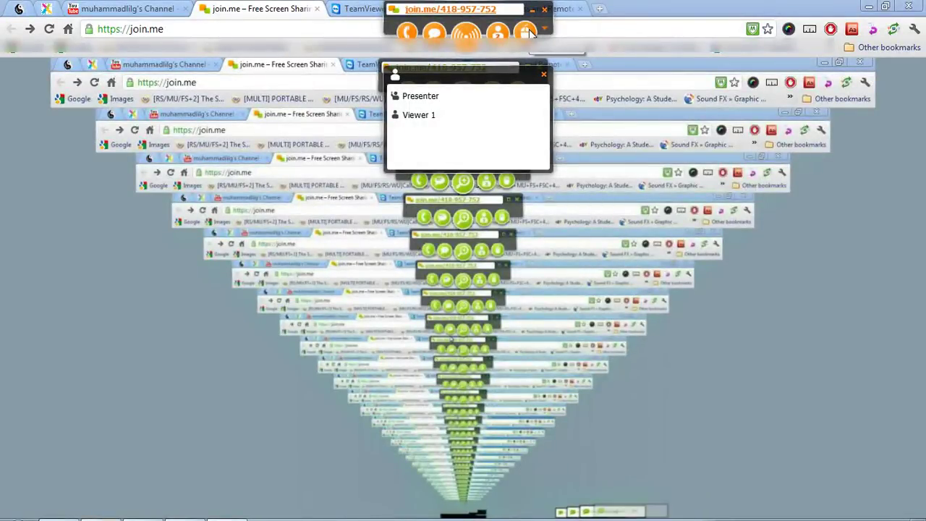
{"action": "left_click", "coordinate": [405, 33]}
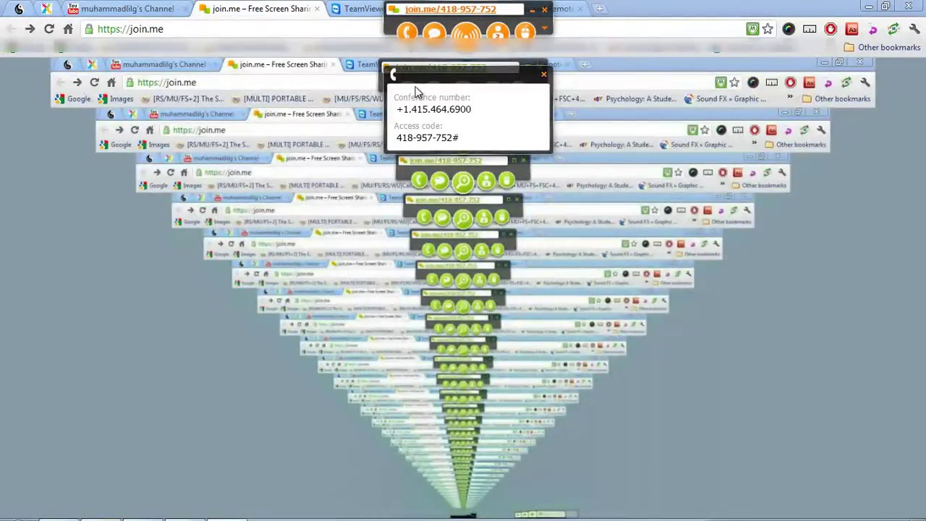
{"action": "left_click", "coordinate": [434, 33]}
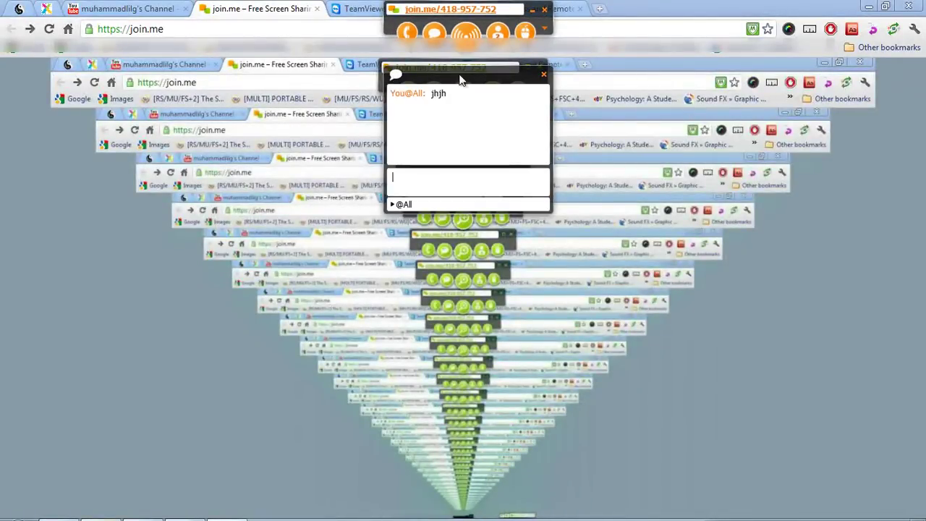
{"action": "left_click", "coordinate": [544, 29]}
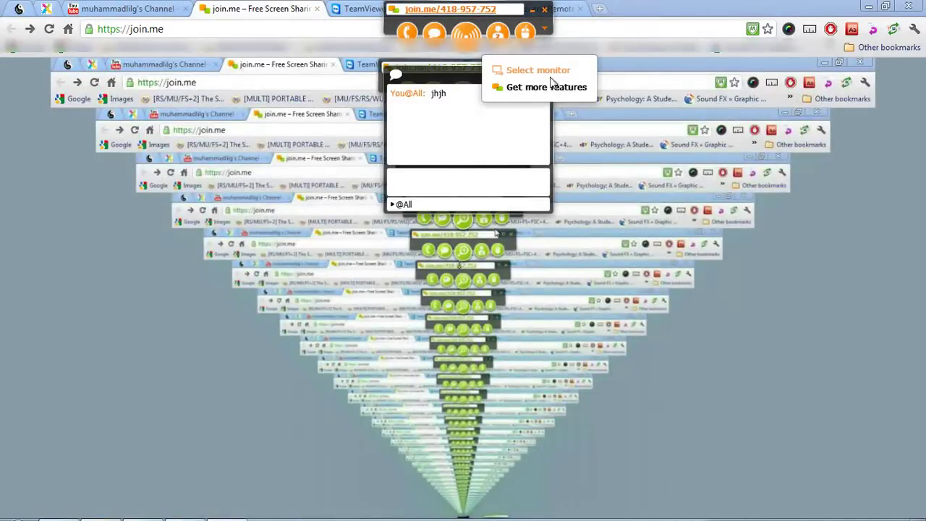
{"action": "left_click", "coordinate": [477, 120]}
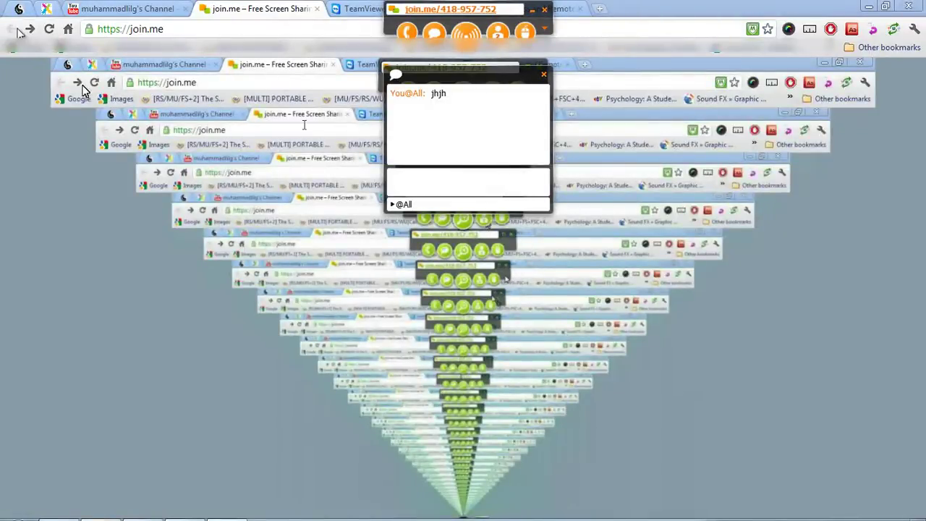
Reload the join.me home page to leave the viewer session and exit the join.me sharing program.
{"action": "left_click", "coordinate": [164, 29]}
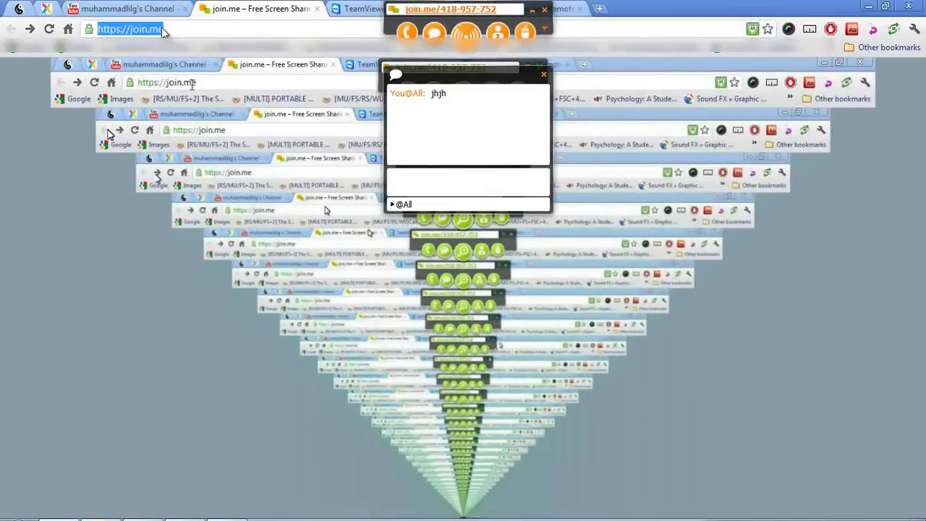
{"action": "key", "text": "Return"}
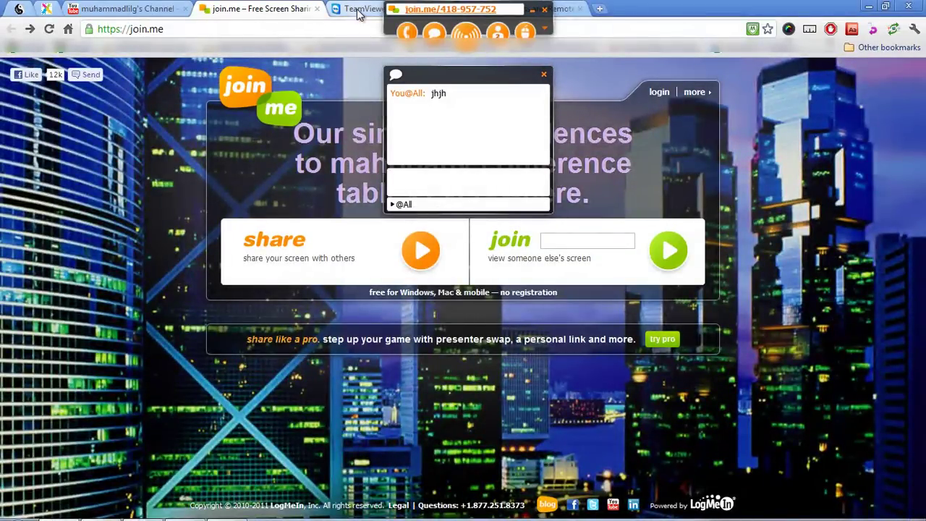
{"action": "left_click", "coordinate": [546, 11]}
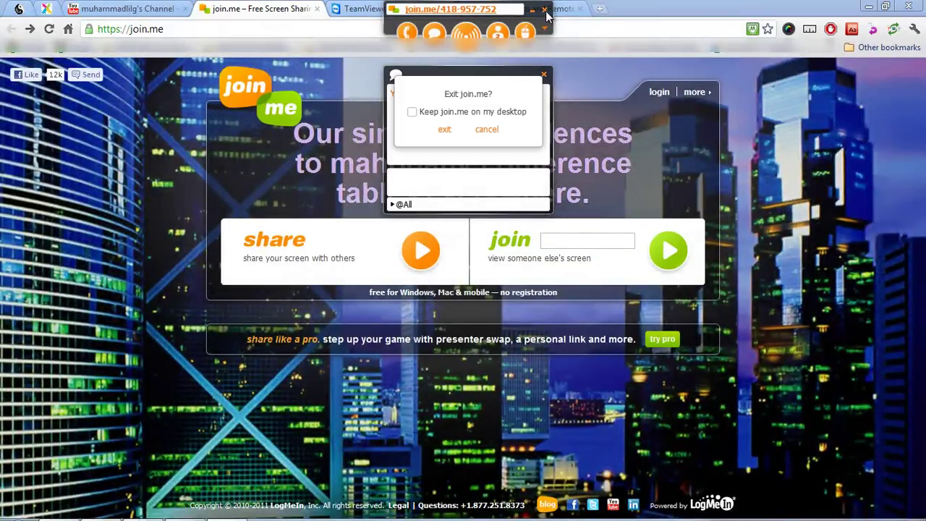
{"action": "left_click", "coordinate": [446, 128]}
{"action": "left_click", "coordinate": [457, 103]}
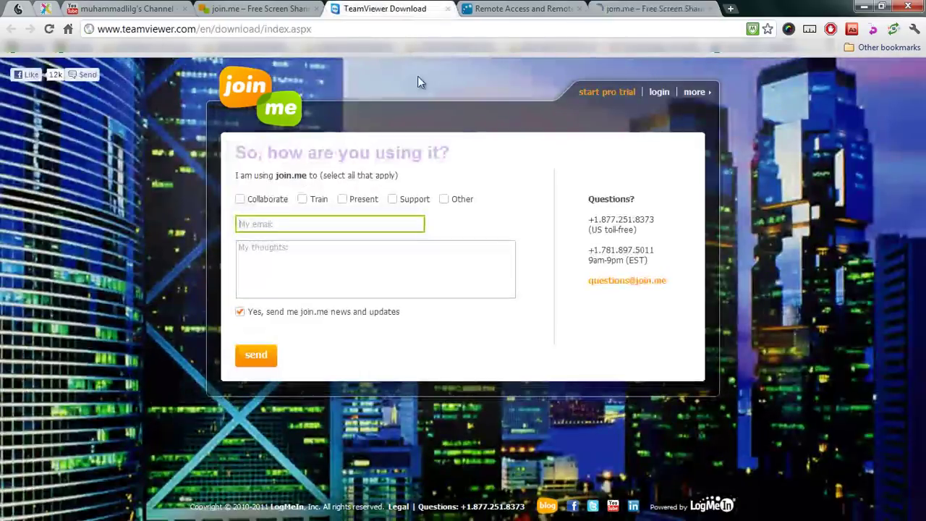
View the TeamViewer Windows downloads, minimize the browser and open TeamViewer_Setup_en.exe from the Remote Desktop folder.
{"action": "left_click_drag", "start_coordinate": [921, 152], "coordinate": [921, 221]}
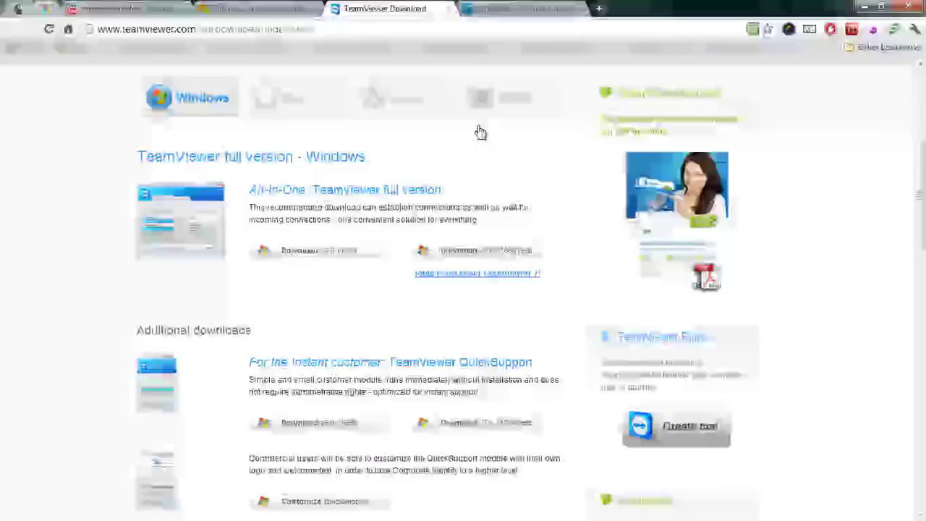
{"action": "left_click", "coordinate": [860, 6]}
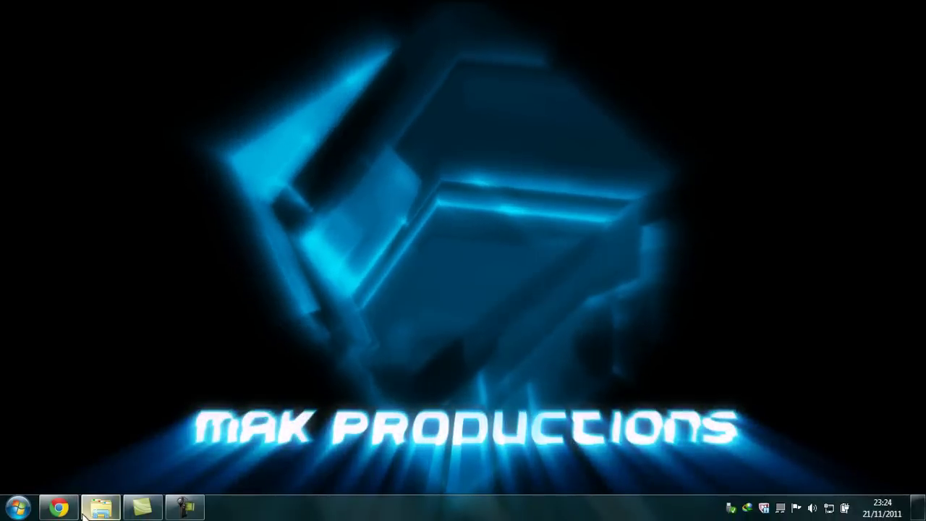
{"action": "left_click", "coordinate": [85, 510]}
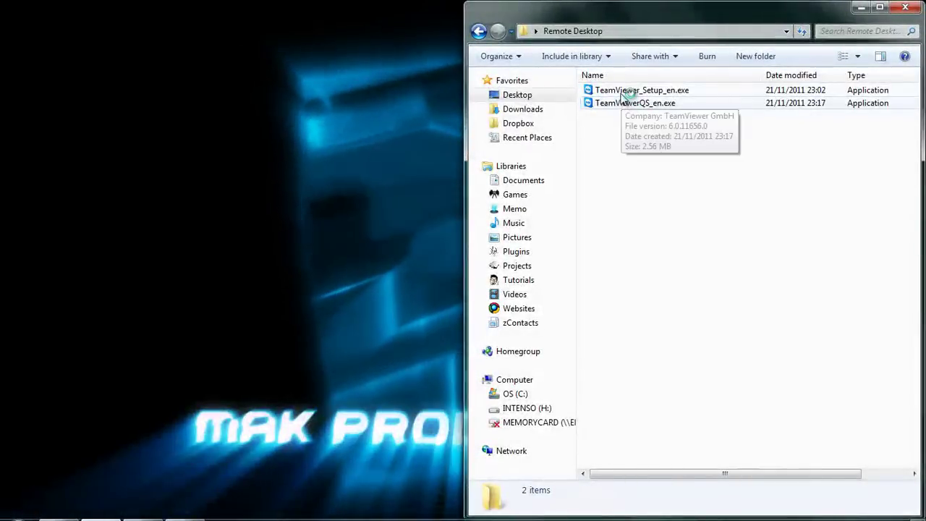
{"action": "left_click", "coordinate": [621, 91]}
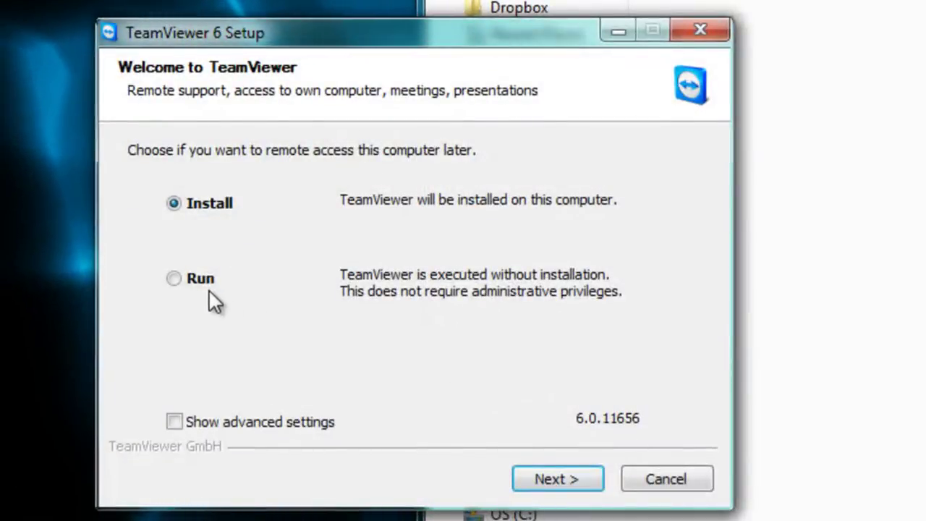
Choose to run TeamViewer without installation and continue through the license agreement.
{"action": "left_click", "coordinate": [204, 283]}
{"action": "left_click", "coordinate": [537, 470]}
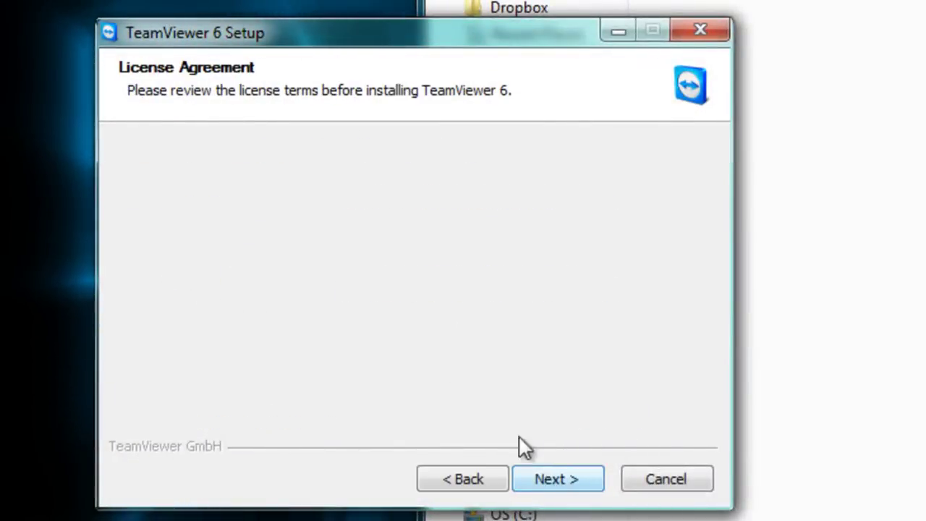
{"action": "left_click", "coordinate": [285, 393]}
{"action": "left_click", "coordinate": [557, 479]}
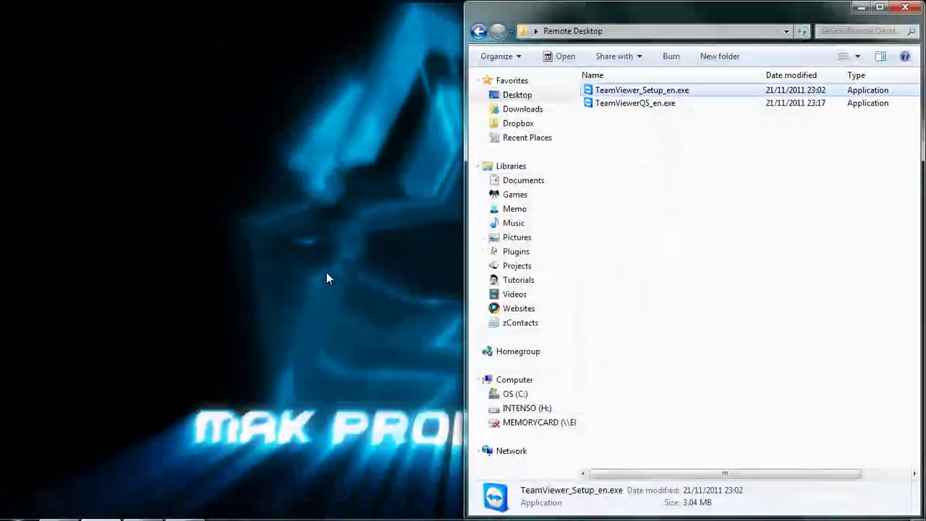
Switch to Chrome and examine the LogMeIn page with its login area.
{"action": "mouse_move", "coordinate": [59, 507]}
{"action": "left_click", "coordinate": [173, 352]}
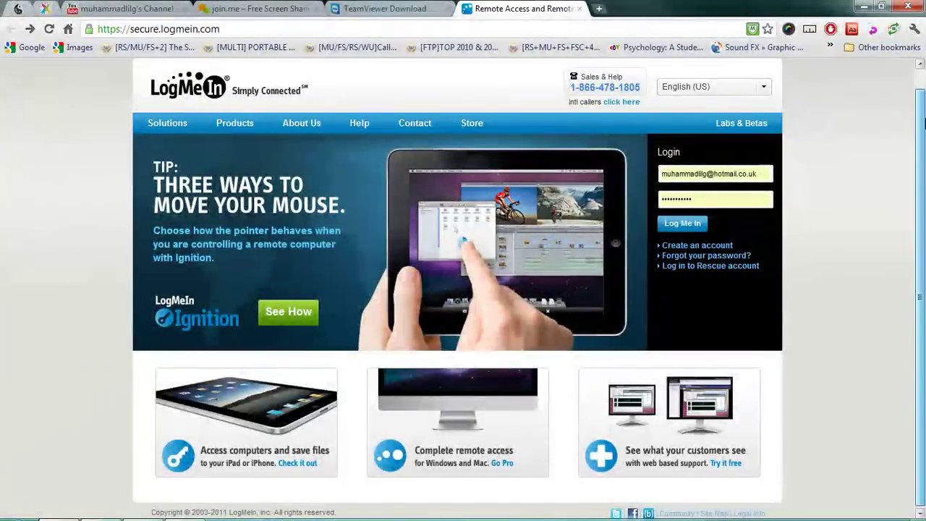
{"action": "scroll", "coordinate": [923, 127], "scroll_direction": "up", "scroll_amount": 1}
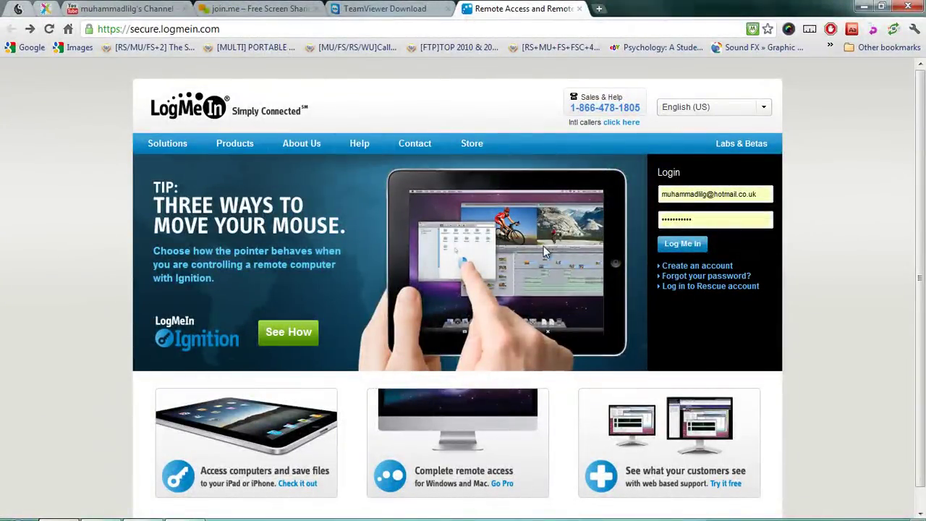
{"action": "left_click", "coordinate": [668, 246]}
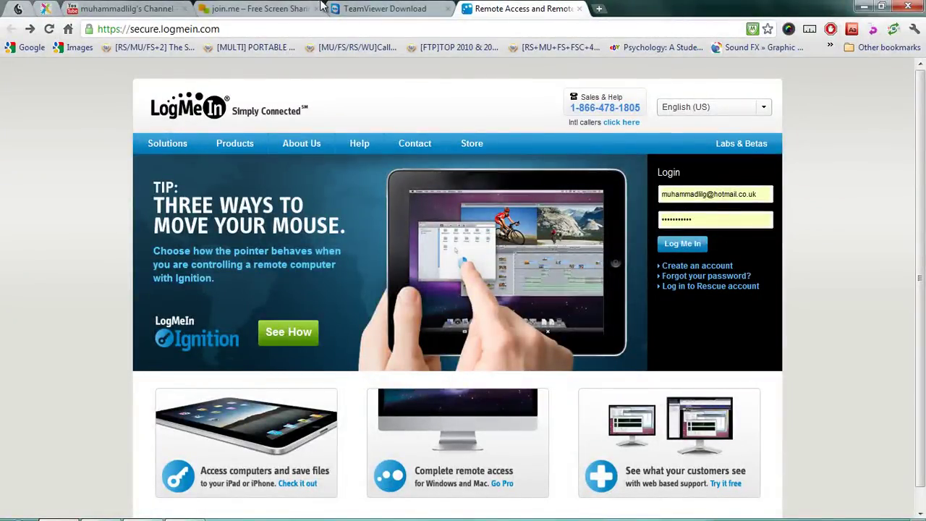
Review the join.me, LogMeIn and TeamViewer pages again, ending on the join.me page.
{"action": "left_click", "coordinate": [276, 7]}
{"action": "left_click", "coordinate": [489, 8]}
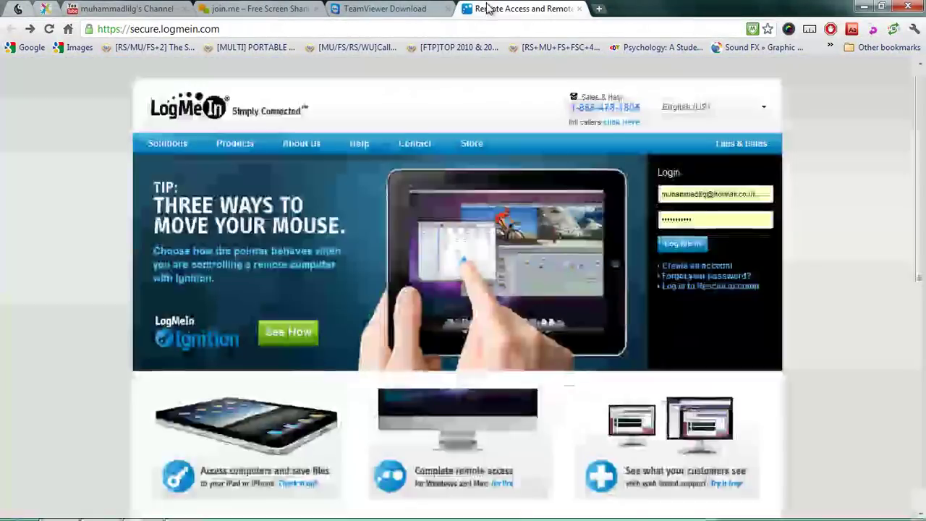
{"action": "left_click", "coordinate": [398, 7]}
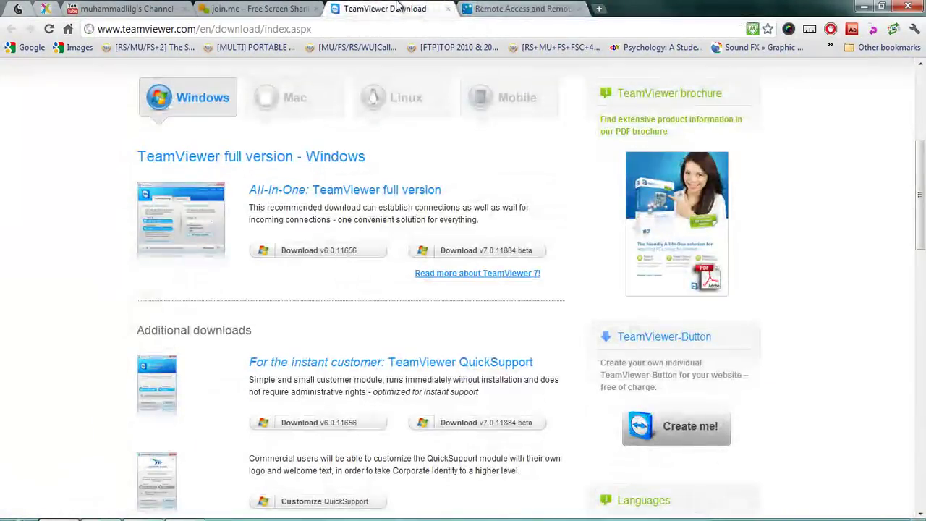
{"action": "scroll", "coordinate": [919, 181], "scroll_direction": "up", "scroll_amount": 4}
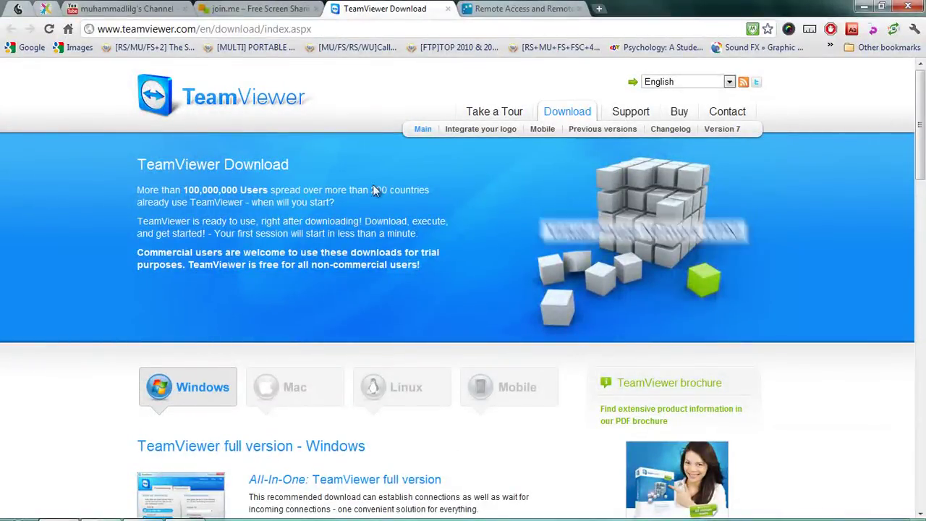
{"action": "left_click", "coordinate": [250, 8]}
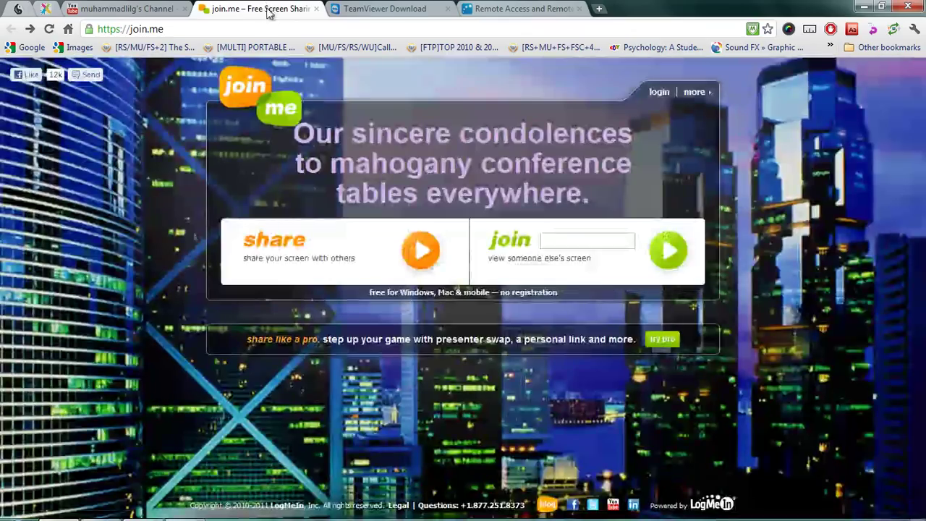